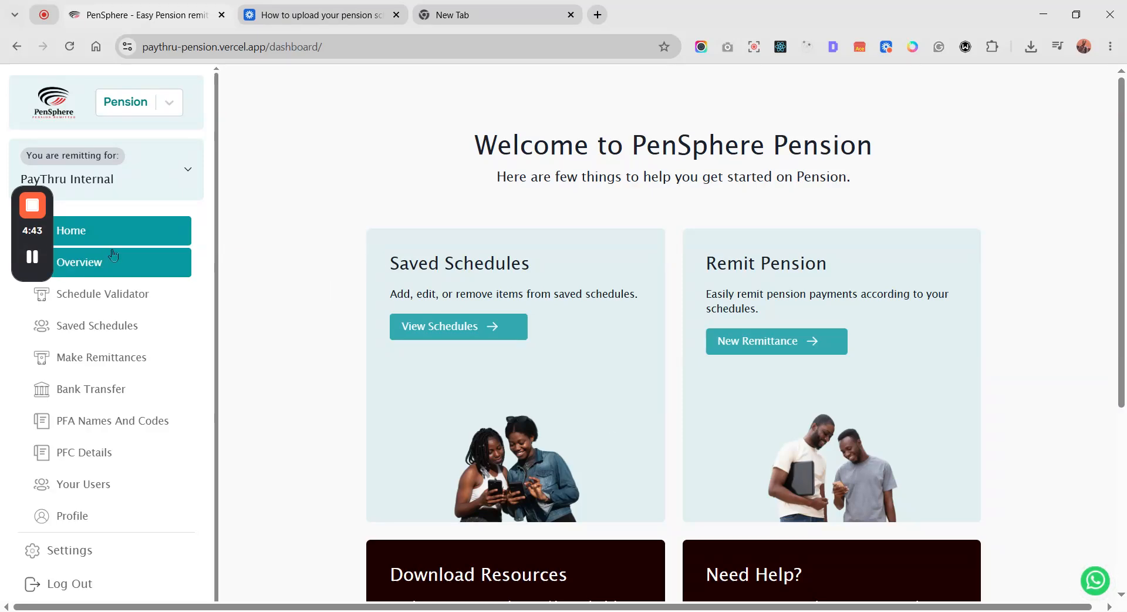
# - View the pension overview and open the Schedule Validator page
pyautogui.scroll(-4, 341, 258)
pyautogui.scroll(4, 319, 334)
pyautogui.click(127, 274)
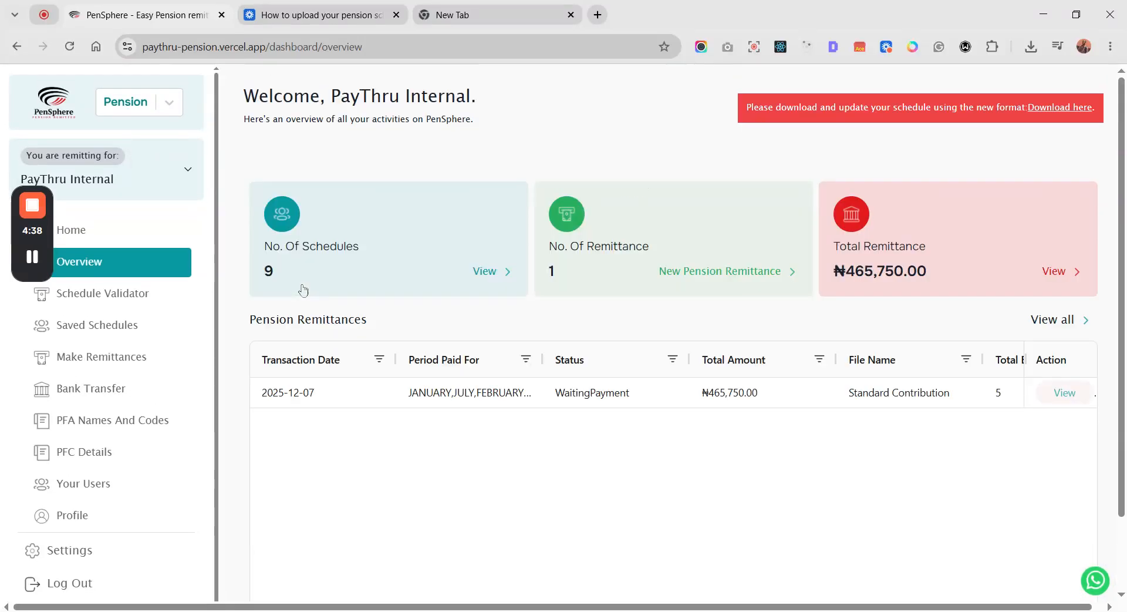
pyautogui.click(146, 300)
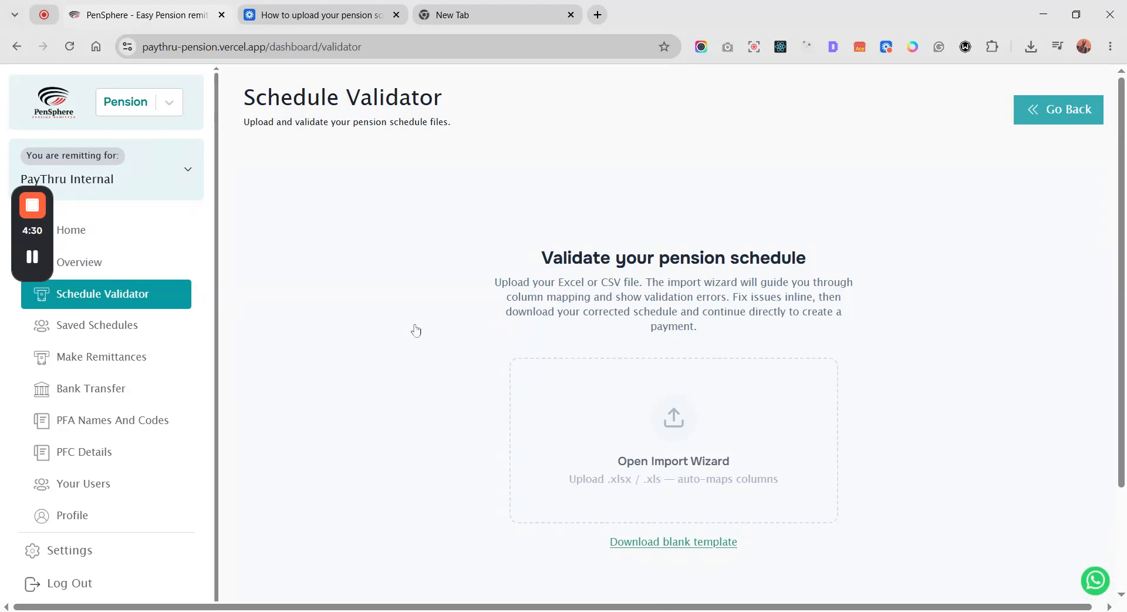
pyautogui.scroll(-2, 416, 331)
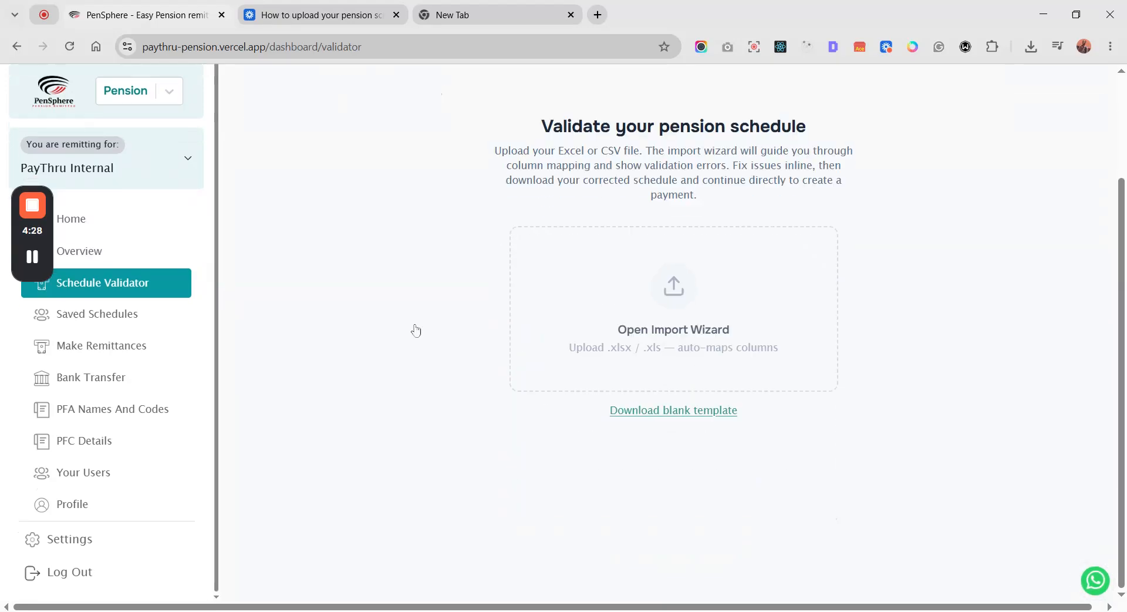
pyautogui.scroll(2, 416, 330)
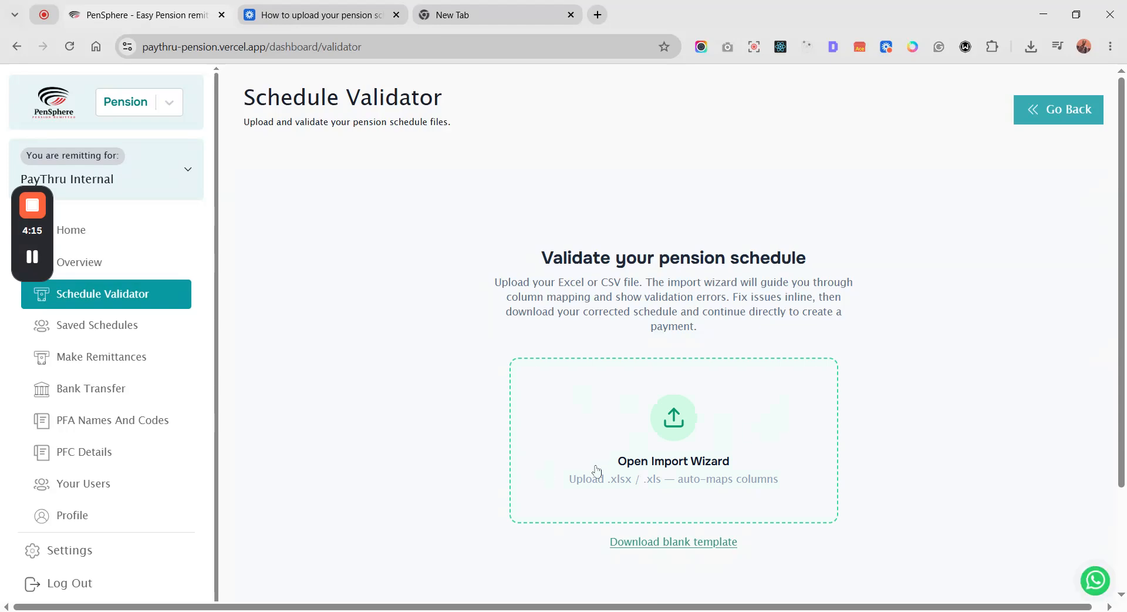
# - Upload the pension schedule file through the import wizard and accept its first row as the header row
pyautogui.click(750, 433)
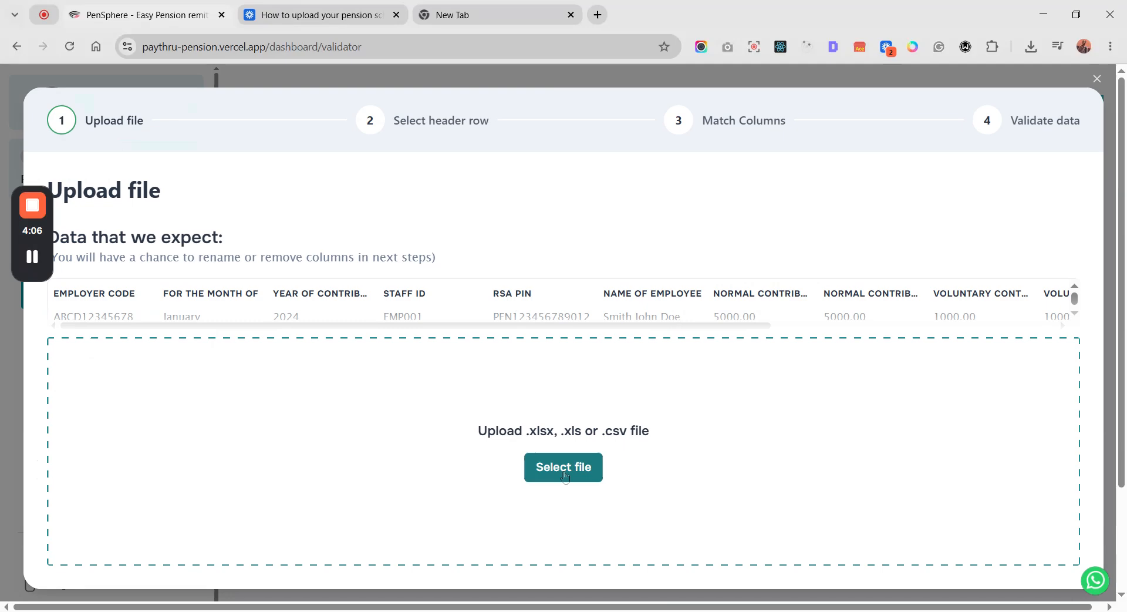
pyautogui.click(563, 467)
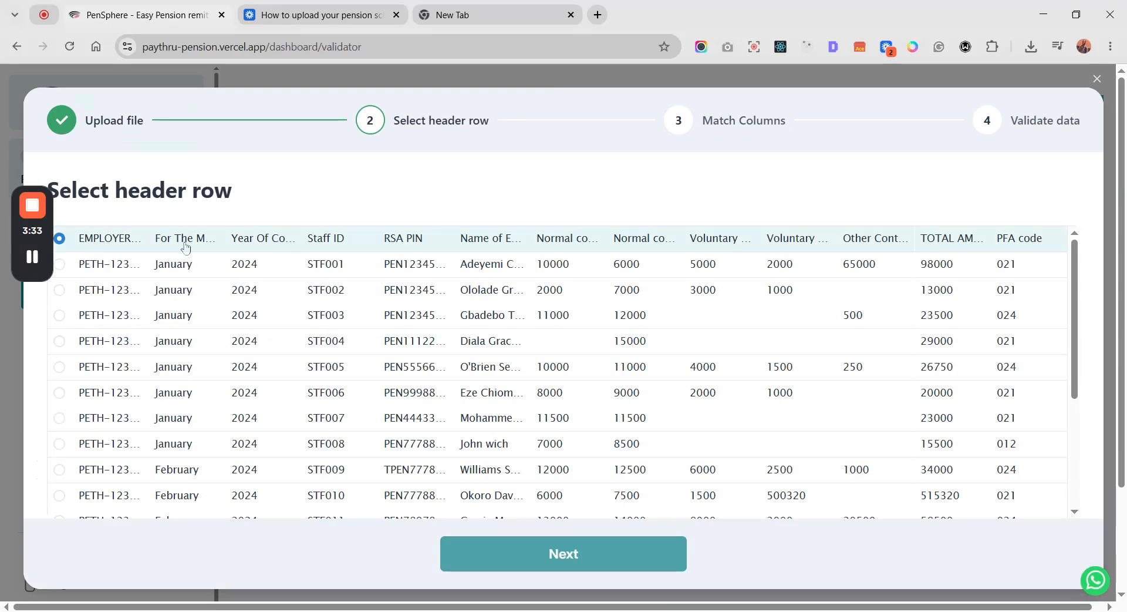
pyautogui.click(597, 551)
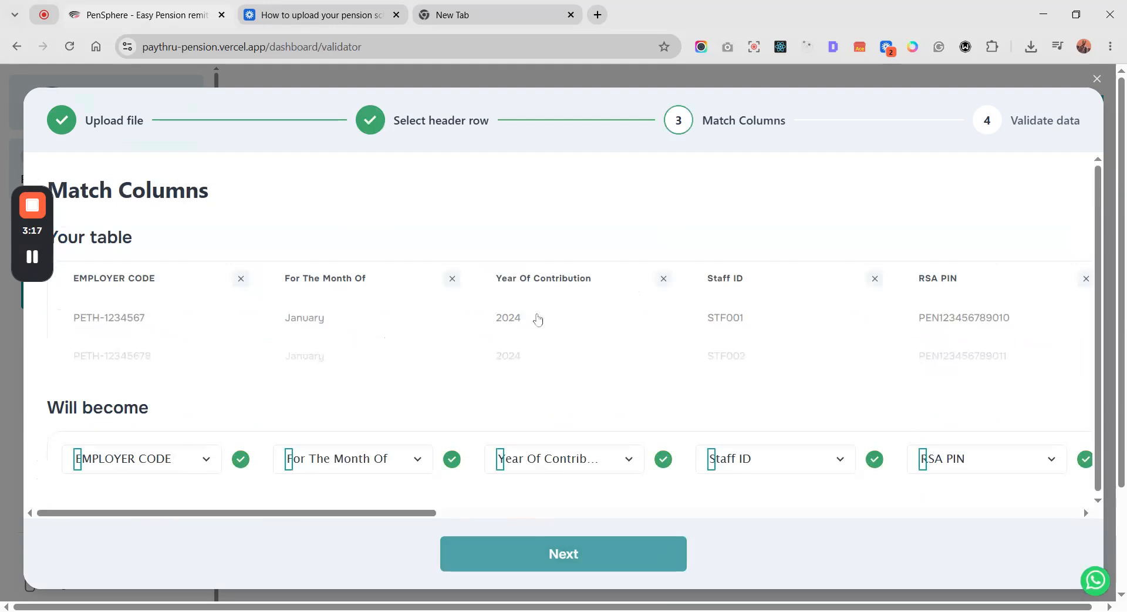
# - Review and accept the automatic column matches for the whole schedule, and confirm the imported data
pyautogui.moveTo(412, 514); pyautogui.dragTo(1087, 543)
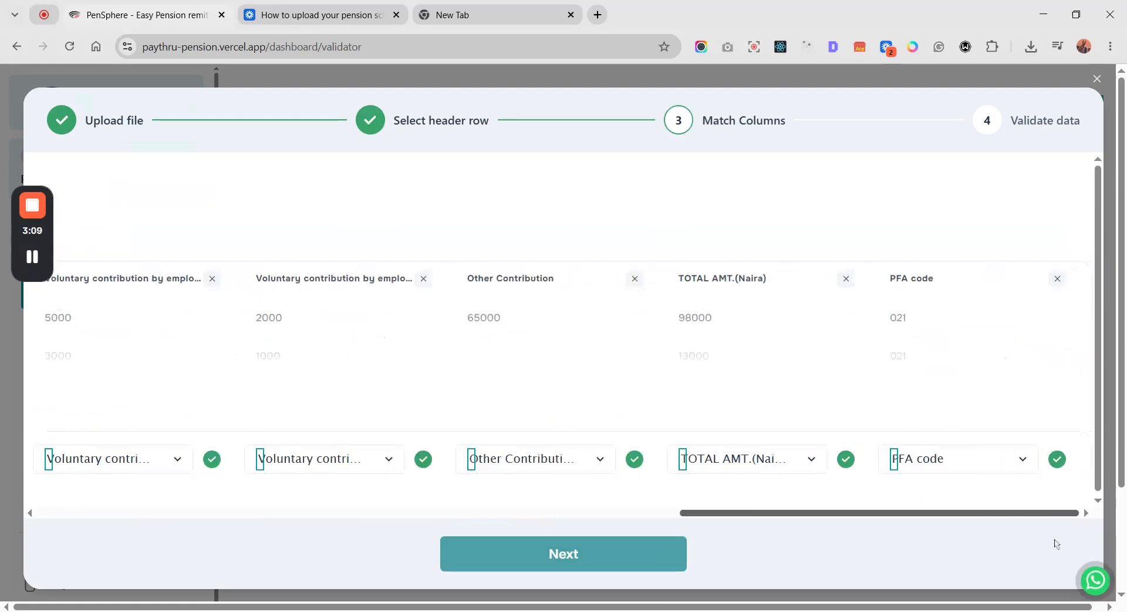
pyautogui.moveTo(1056, 543); pyautogui.dragTo(752, 524)
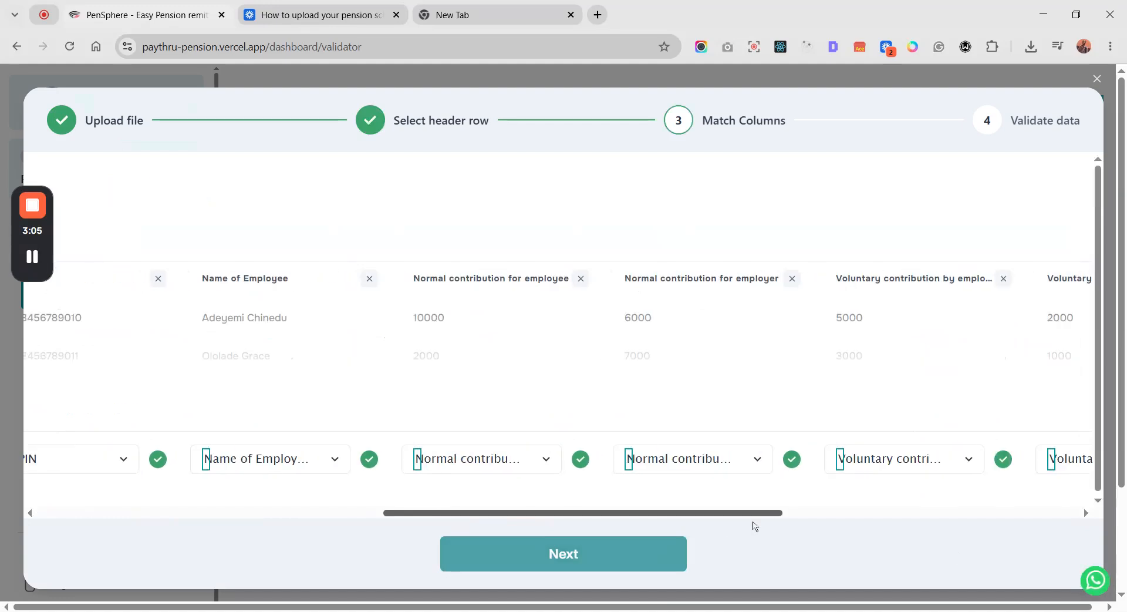
pyautogui.click(545, 466)
pyautogui.scroll(-3, 545, 467)
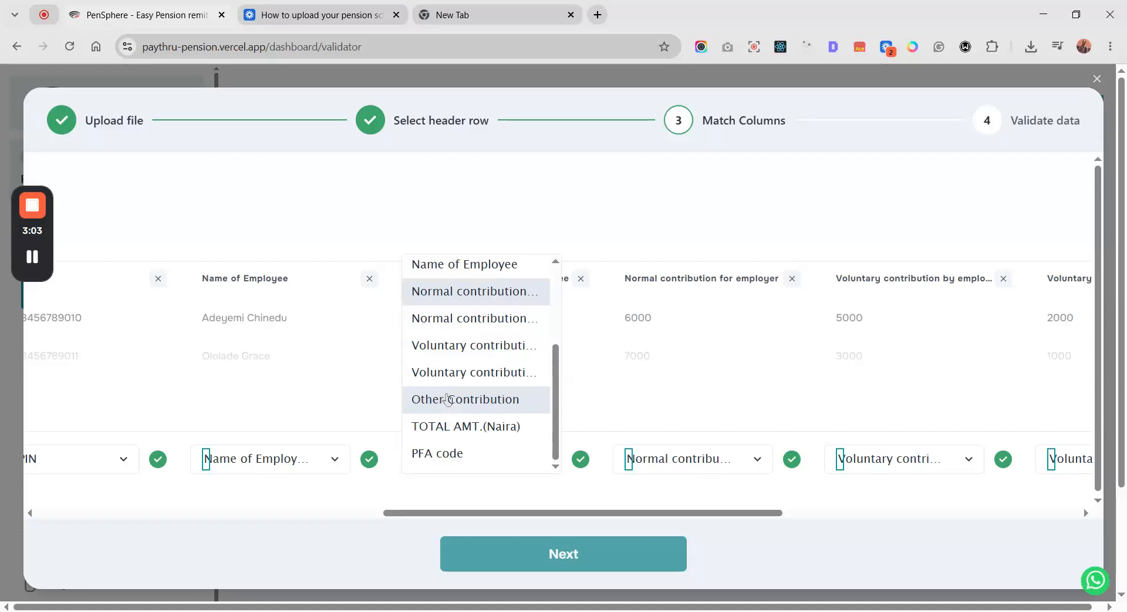
pyautogui.scroll(3, 446, 402)
pyautogui.click(260, 509)
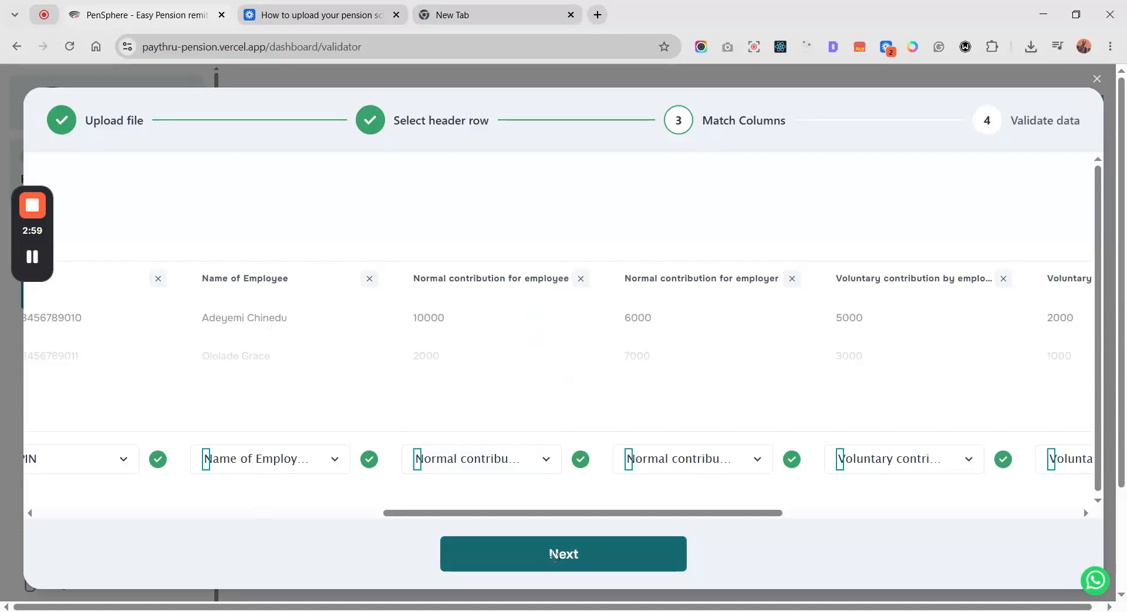
pyautogui.click(555, 555)
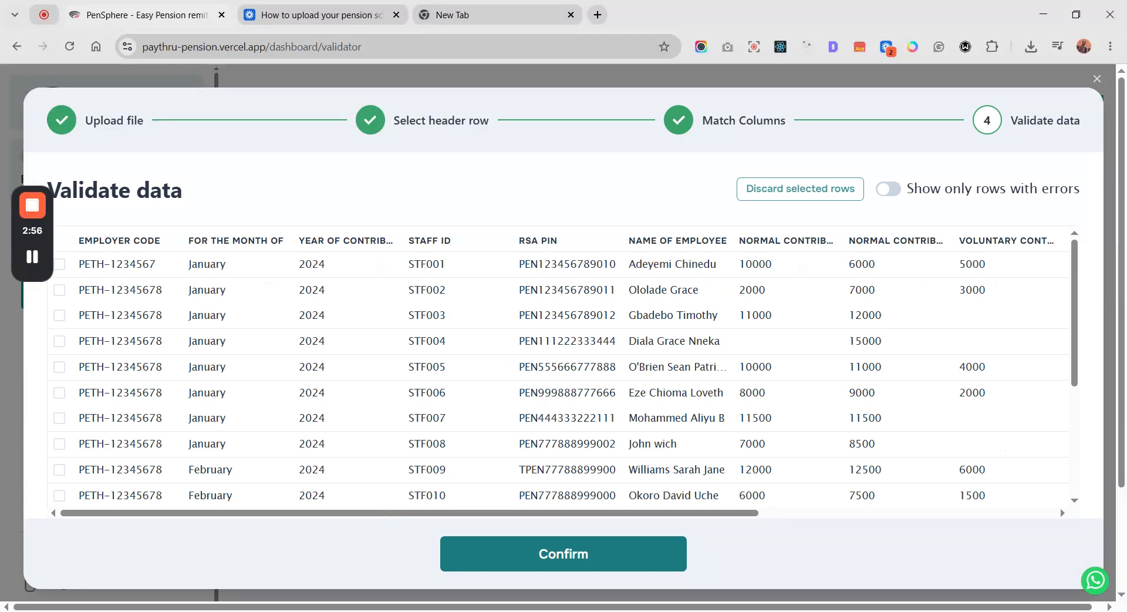
pyautogui.click(555, 555)
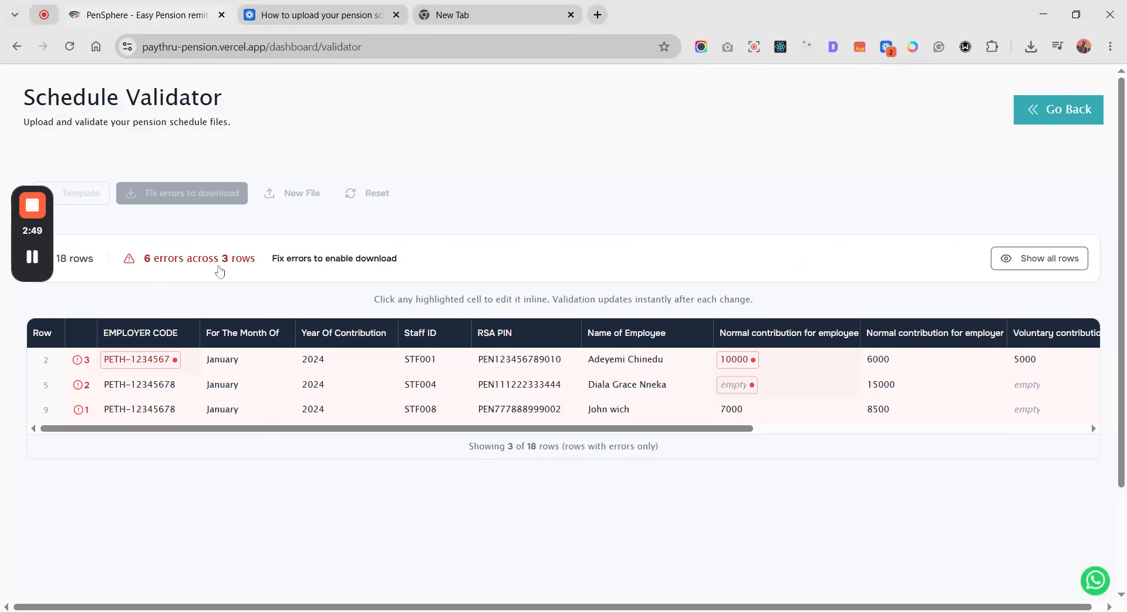
# - Correct the flagged employer code in row 2 to match the code used in the other rows
pyautogui.moveTo(305, 434)
pyautogui.mouseDown()
pyautogui.moveTo(687, 455)
pyautogui.moveTo(290, 422)
pyautogui.mouseUp()
pyautogui.click(159, 366)
pyautogui.click(158, 366)
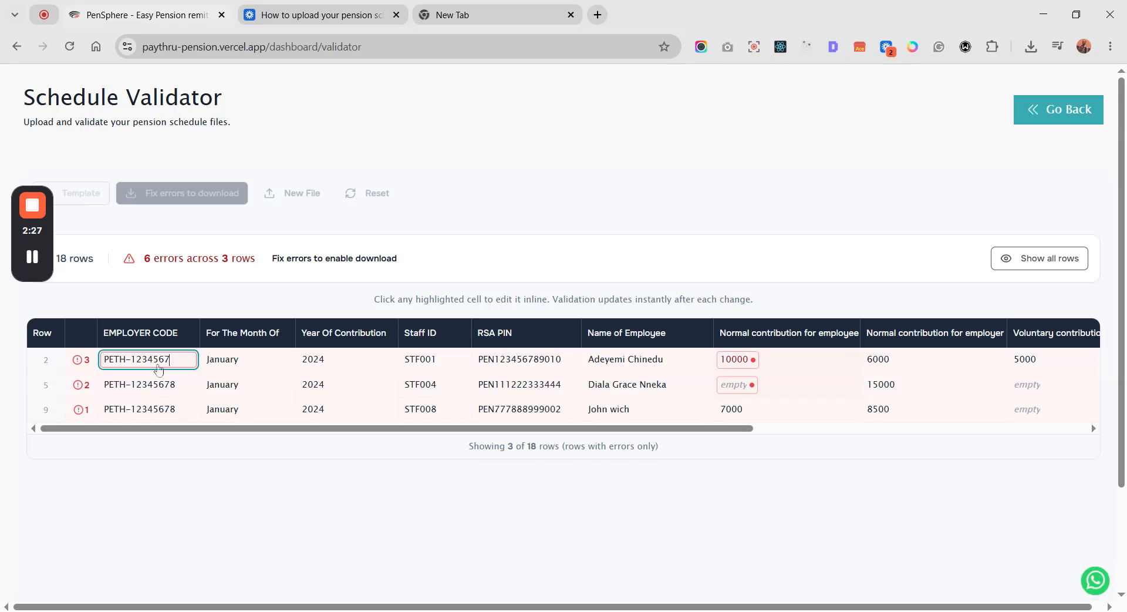
pyautogui.write('8')
pyautogui.press('Return')
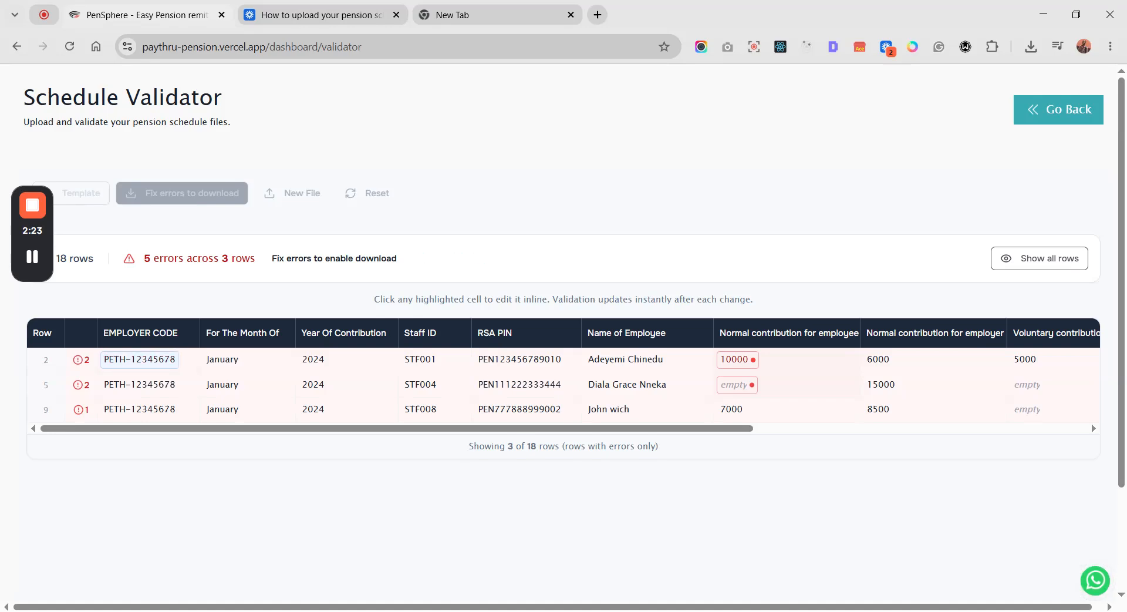
# - Set the employer's normal contribution in row 2 to 16000
pyautogui.moveTo(338, 430); pyautogui.dragTo(546, 432)
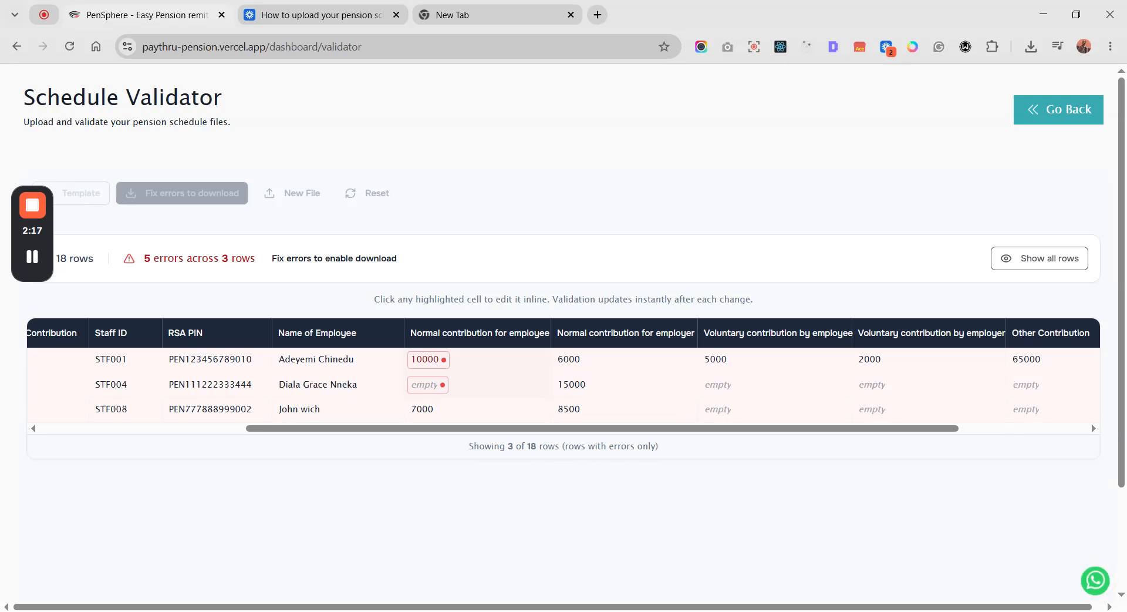
pyautogui.click(436, 366)
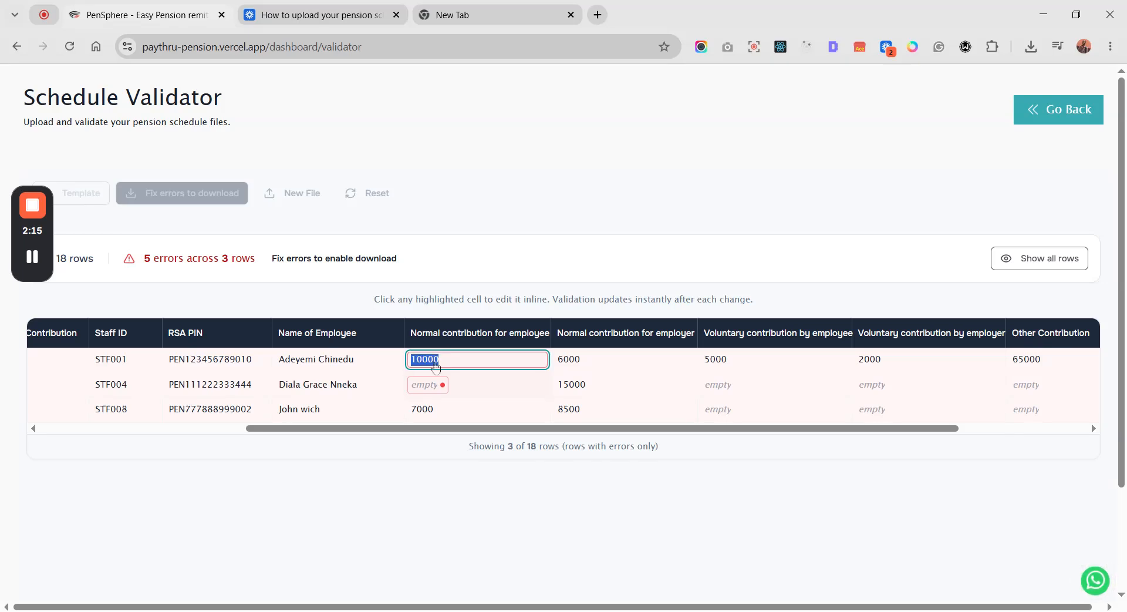
pyautogui.click(603, 360)
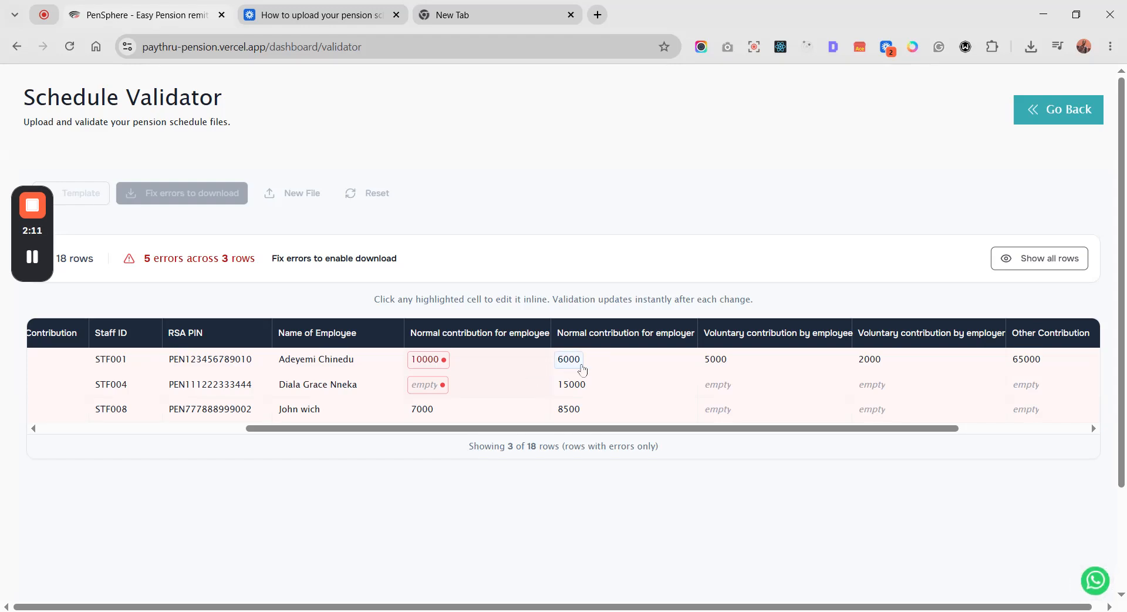
pyautogui.click(578, 369)
pyautogui.press('Left')
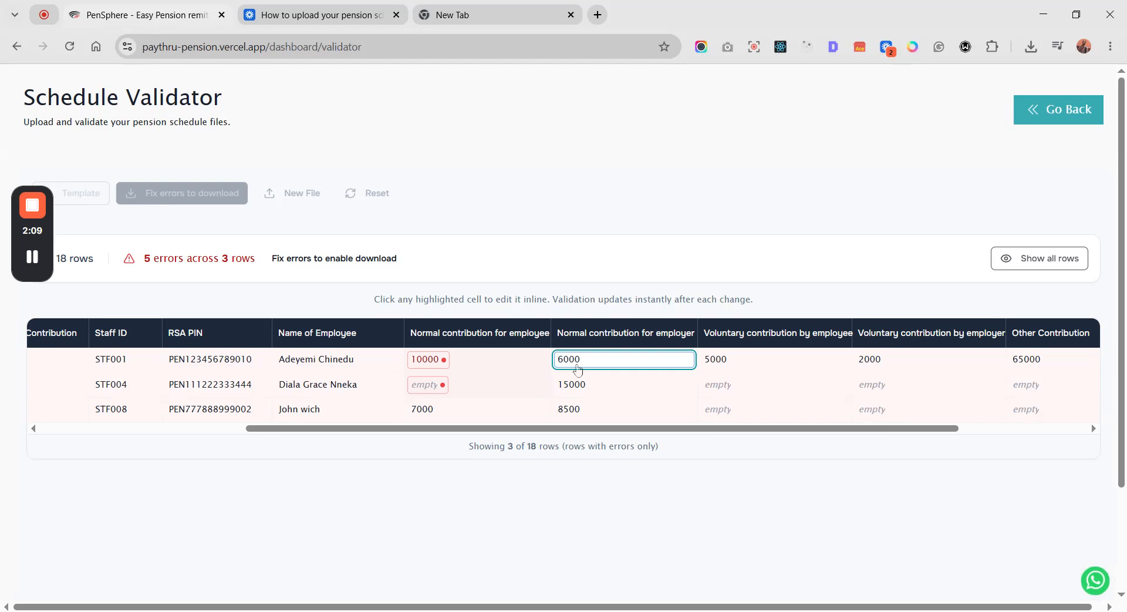
pyautogui.write('1')
pyautogui.press('Return')
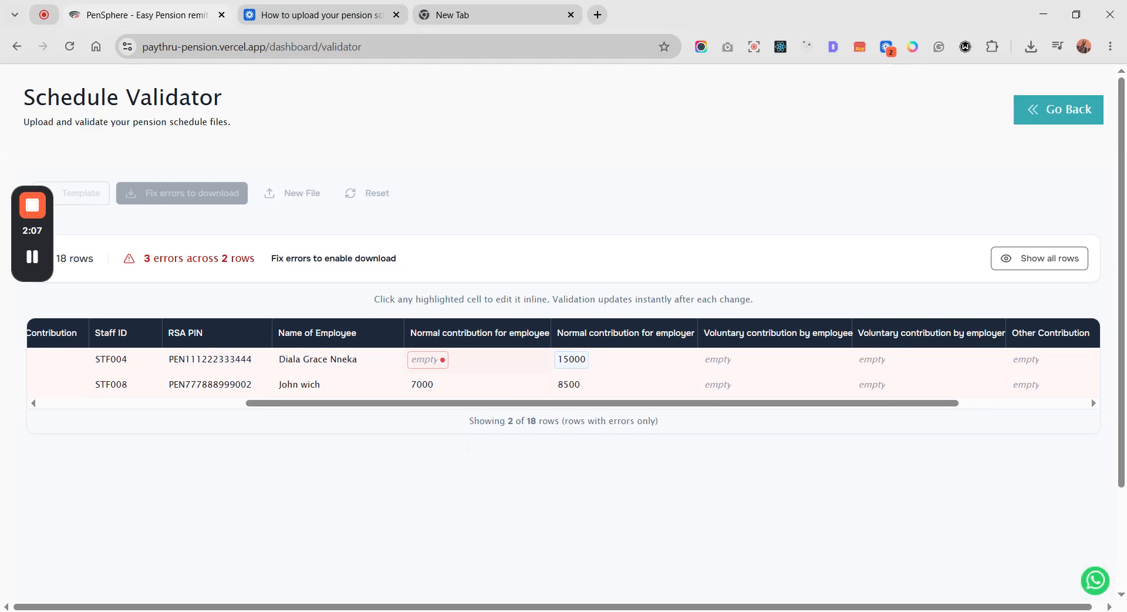
# - Fill in the missing normal contribution for employee in row 5 with 2000
pyautogui.click(429, 364)
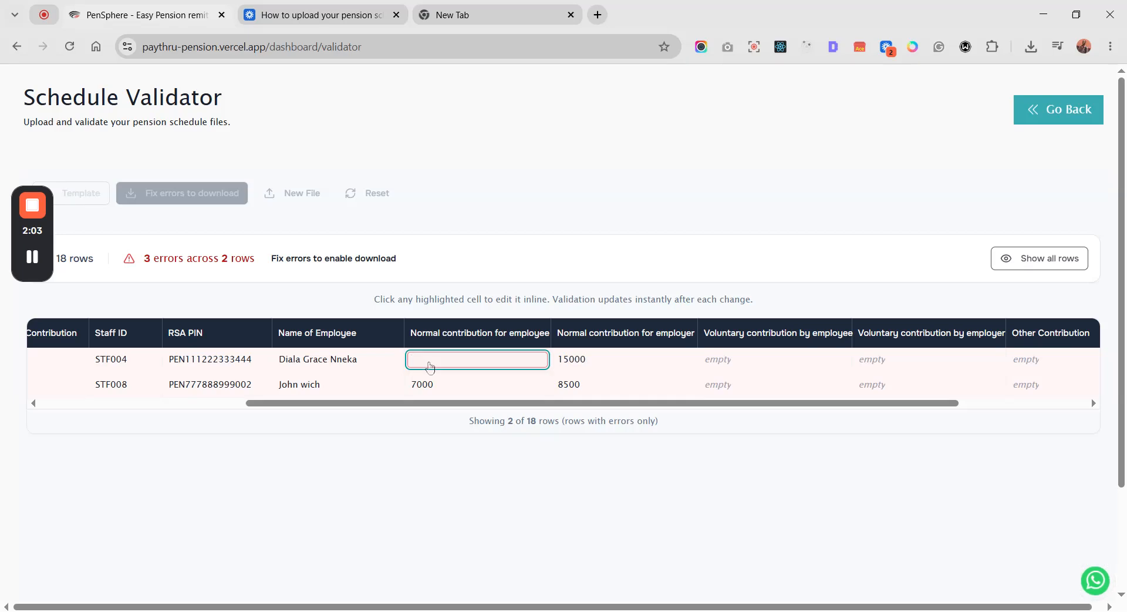
pyautogui.write('2000')
pyautogui.press('Return')
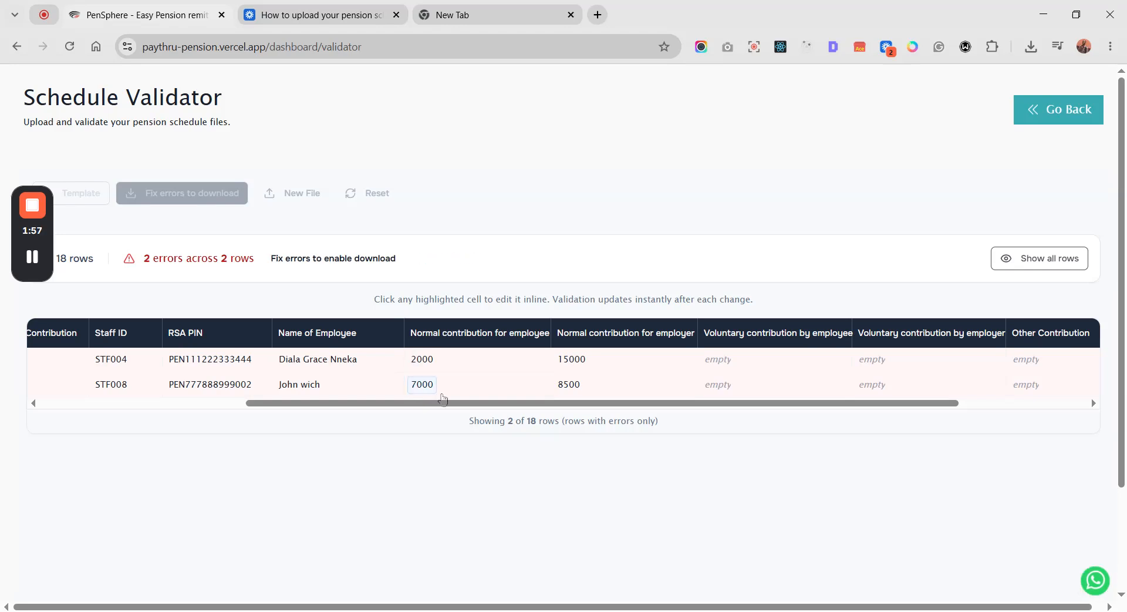
# - Set the flagged total amount in row 5 to 17000 Naira
pyautogui.moveTo(456, 404); pyautogui.dragTo(645, 411)
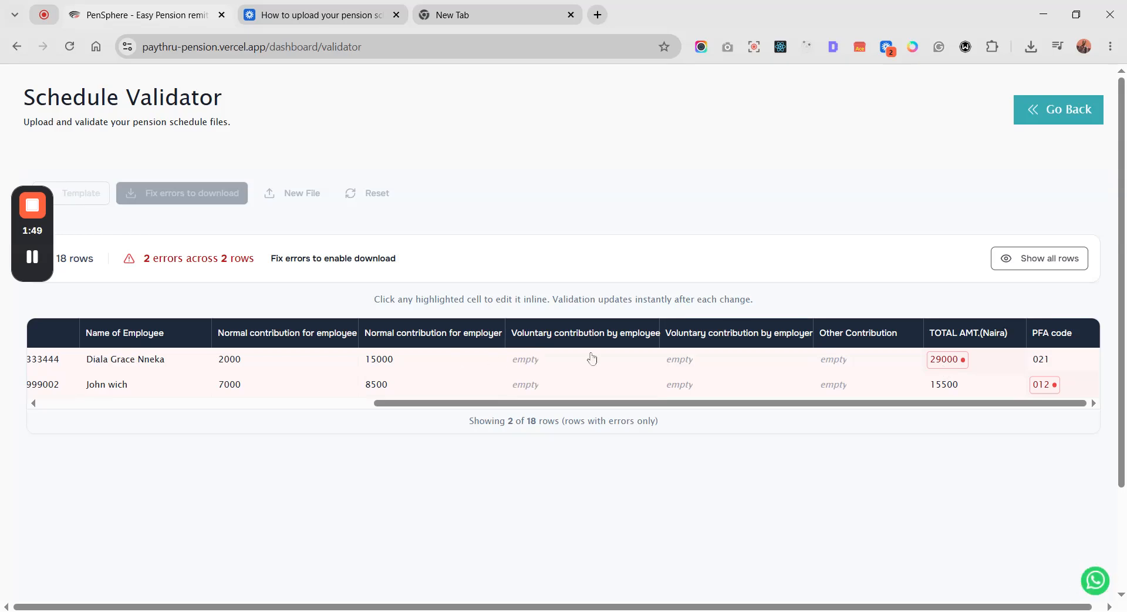
pyautogui.click(952, 364)
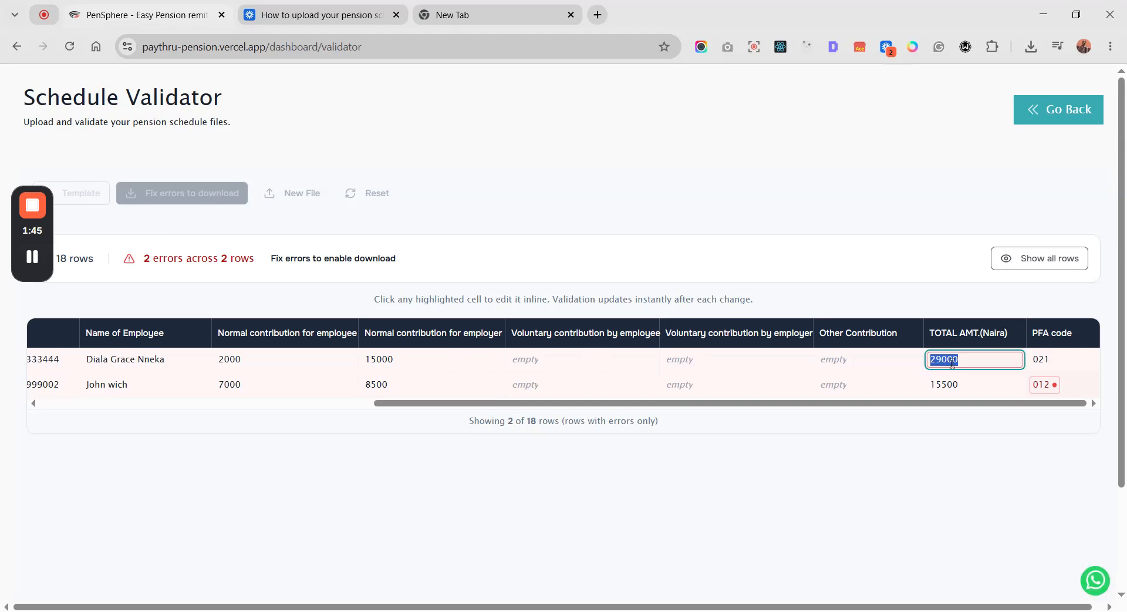
pyautogui.click(957, 454)
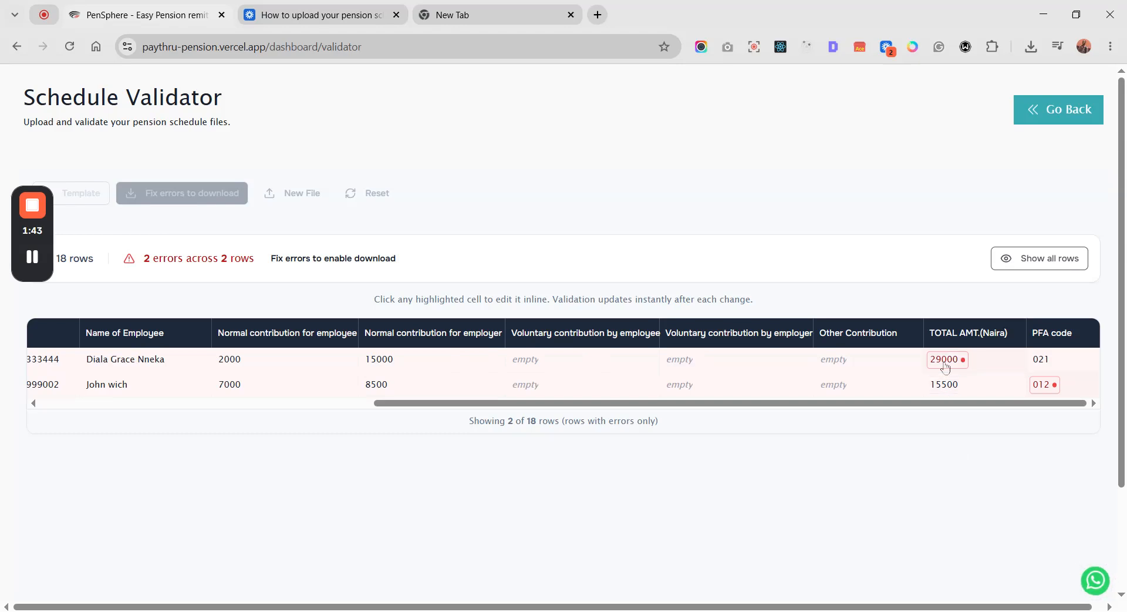
pyautogui.click(945, 368)
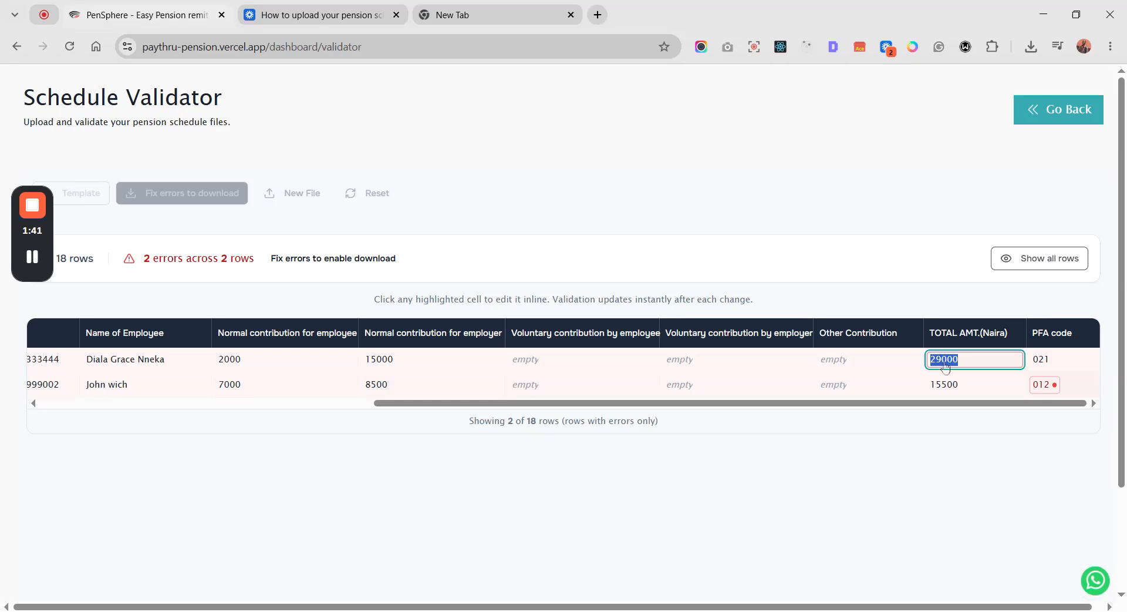
pyautogui.press('Delete')
pyautogui.press('Delete')
pyautogui.write('17')
pyautogui.press('Return')
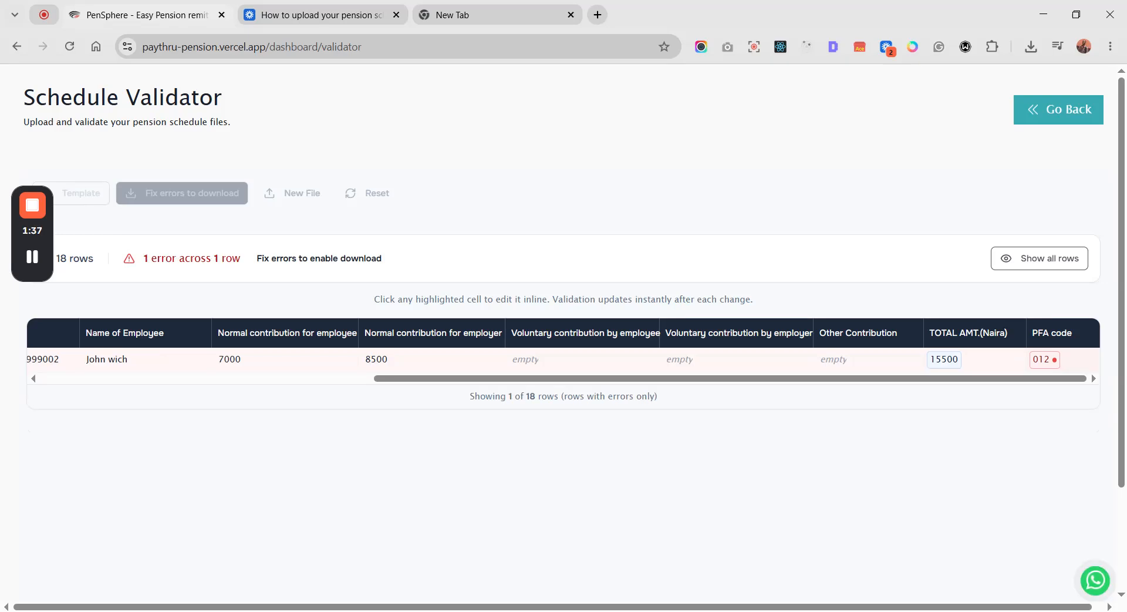
# - Replace the flagged PFA code in row 9 with a valid code
pyautogui.moveTo(952, 381); pyautogui.dragTo(473, 425)
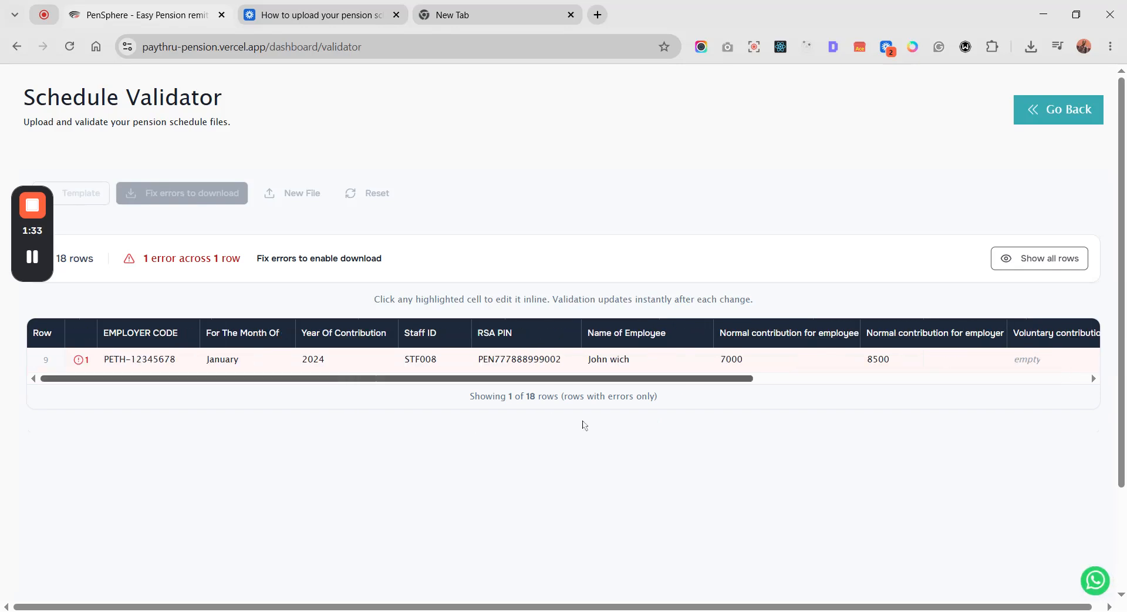
pyautogui.moveTo(587, 425); pyautogui.dragTo(1016, 395)
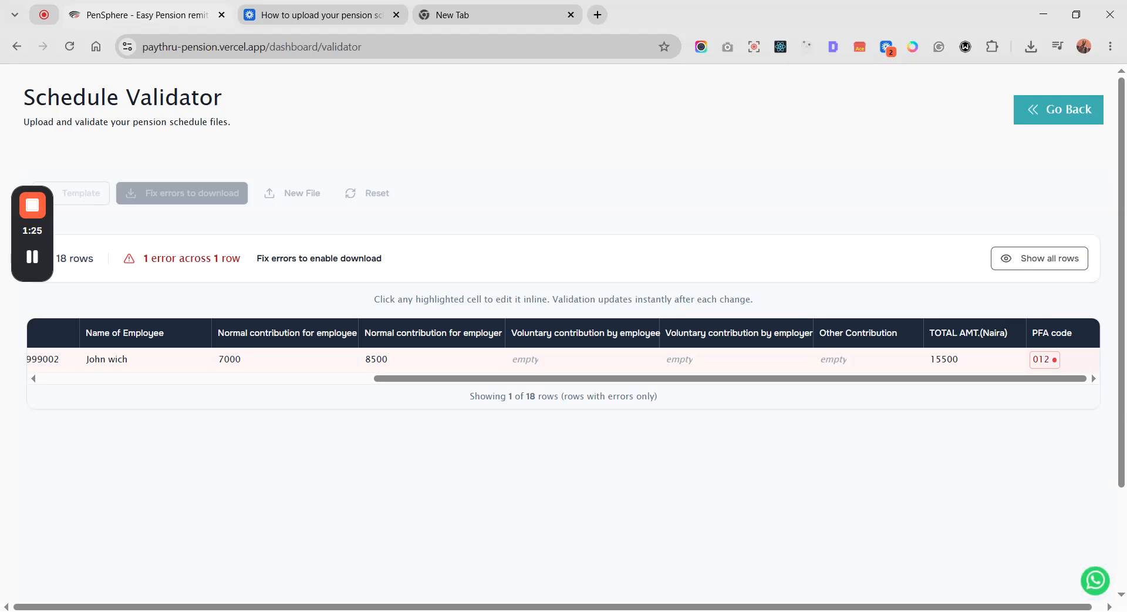
pyautogui.click(1045, 359)
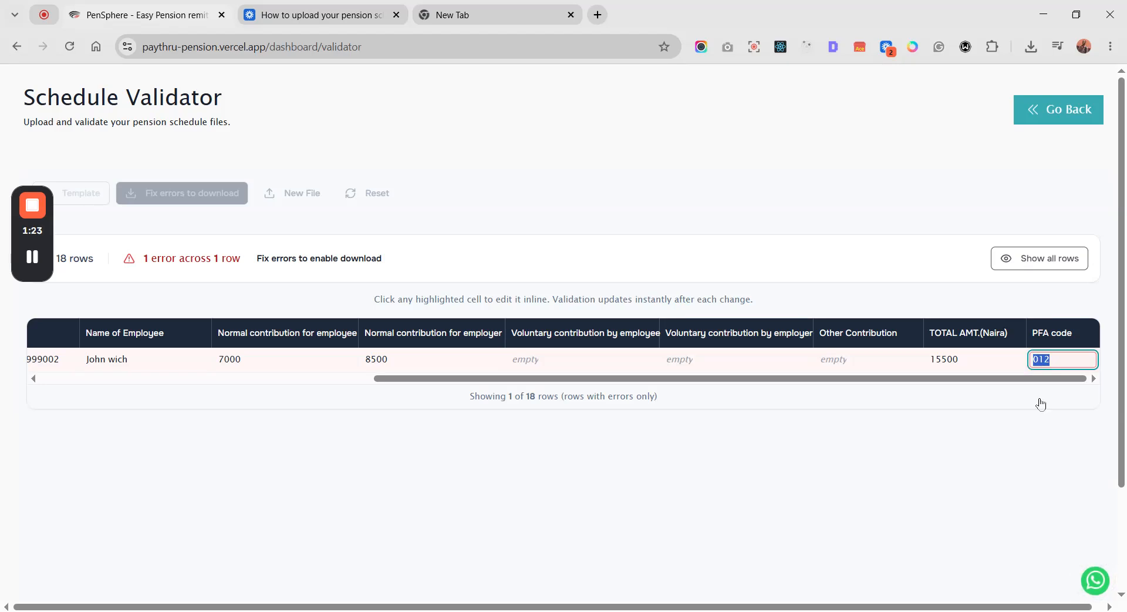
pyautogui.write('0214')
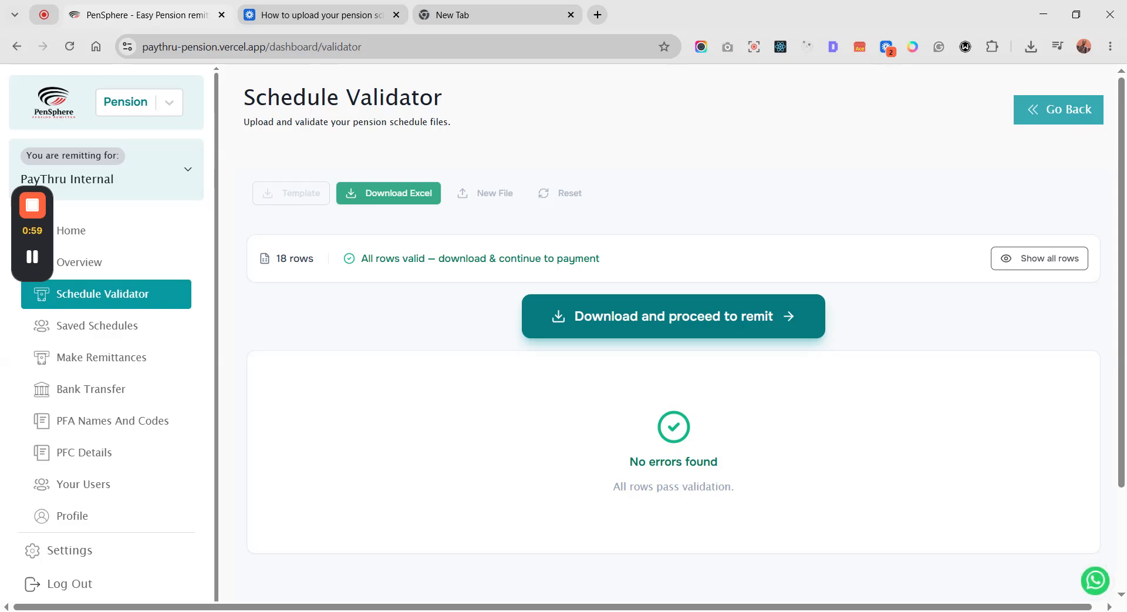
# - Download the corrected schedule and proceed to a new pension remittance with it
pyautogui.click(653, 325)
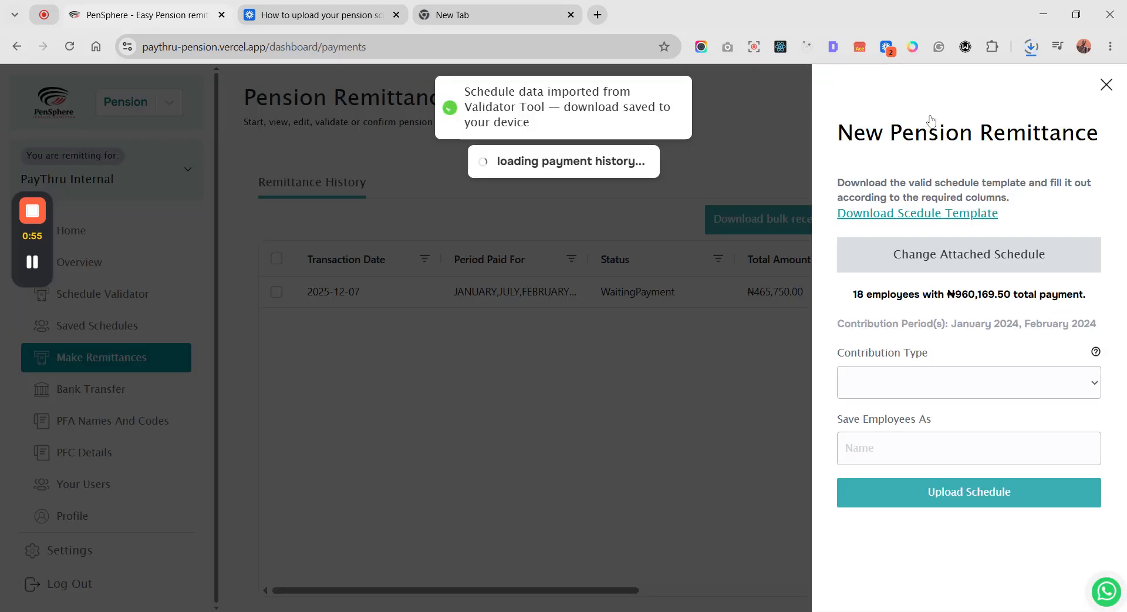